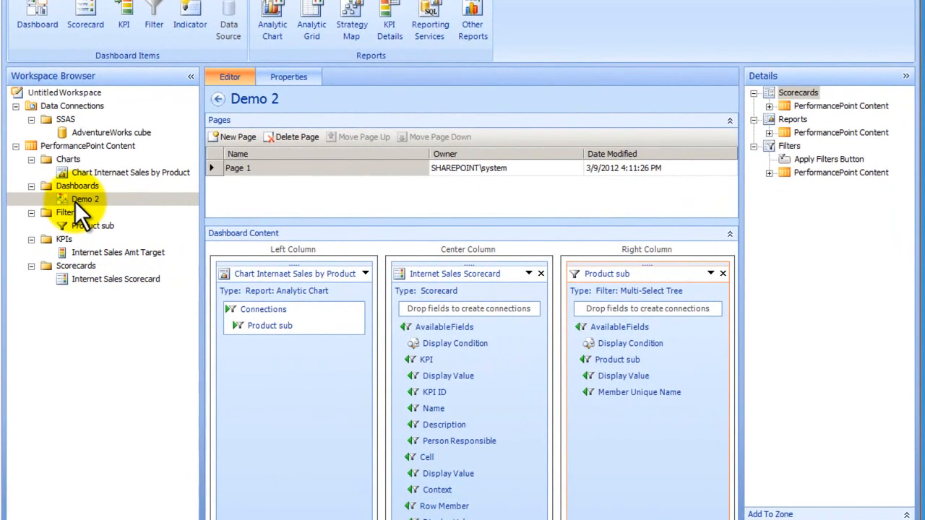
Step: Deploy the Demo 2 dashboard to SharePoint and filter Product sub to Bike Racks and Brakes
right_click(75, 201)
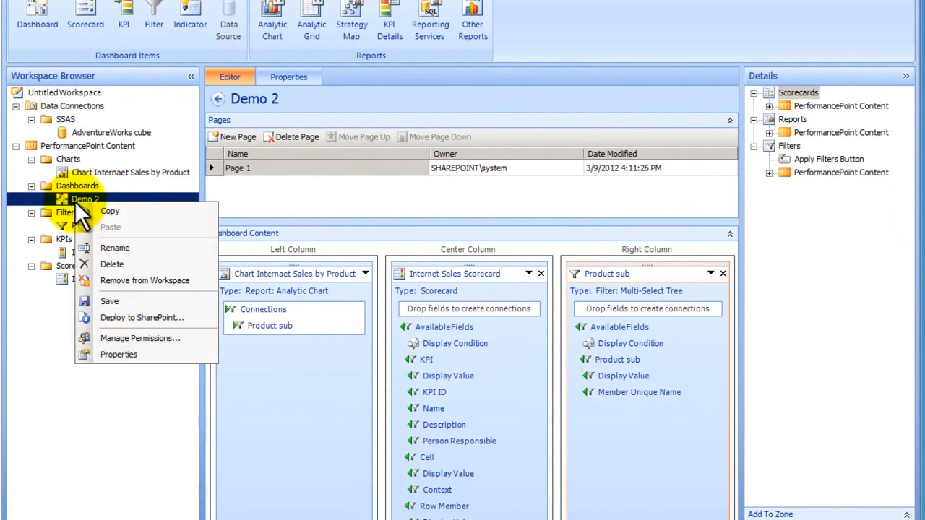
click(177, 318)
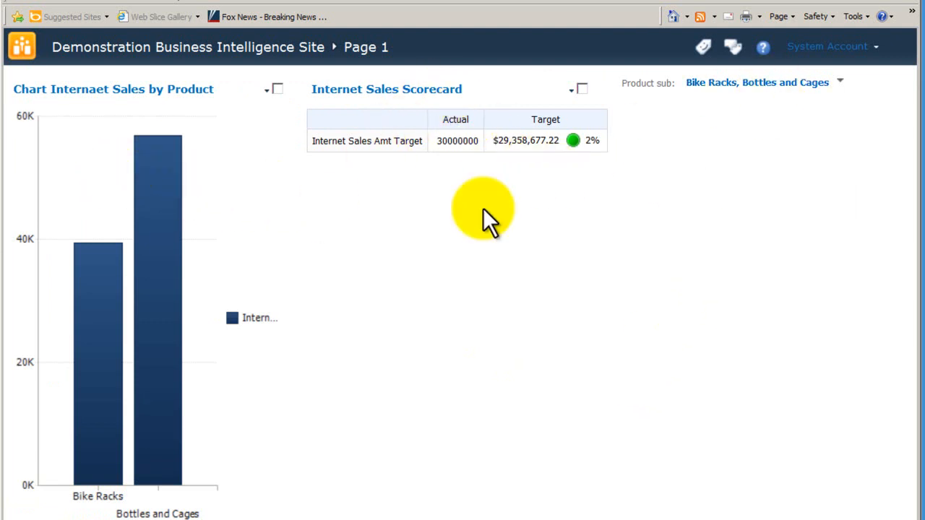
click(839, 82)
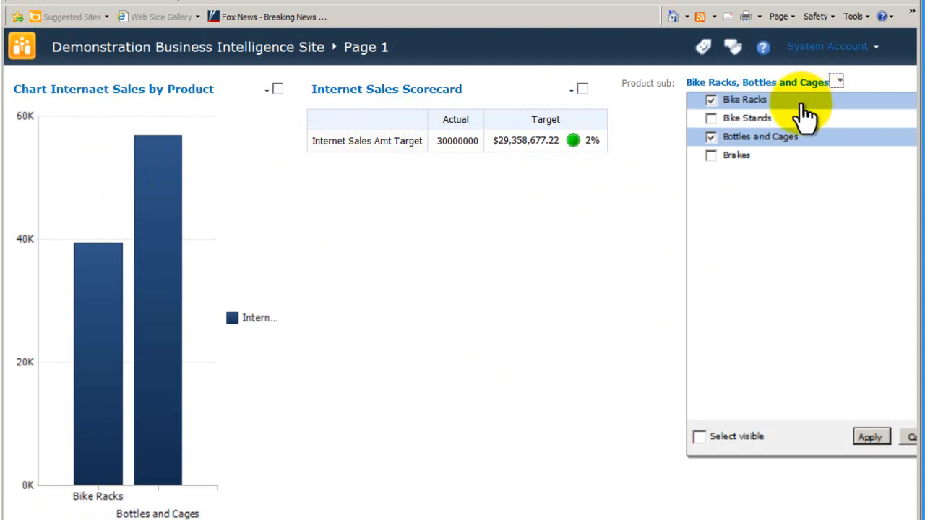
click(711, 137)
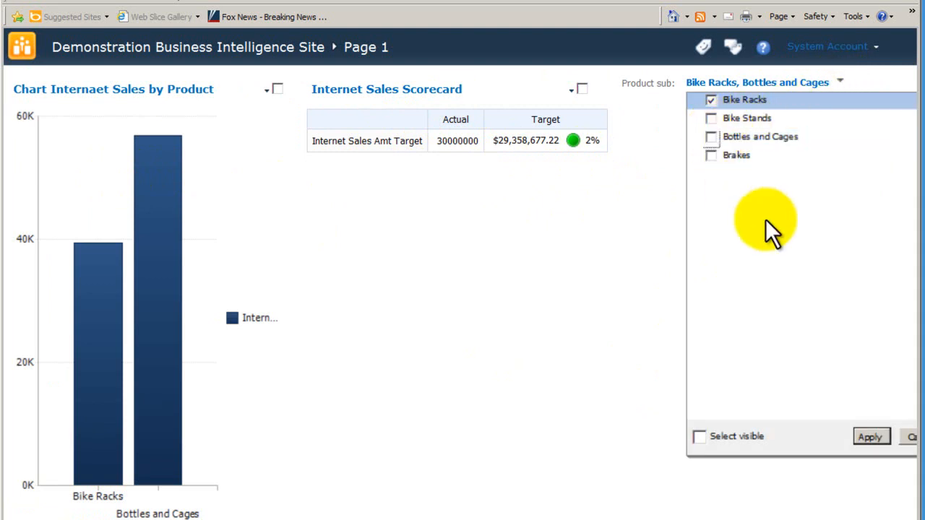
click(712, 157)
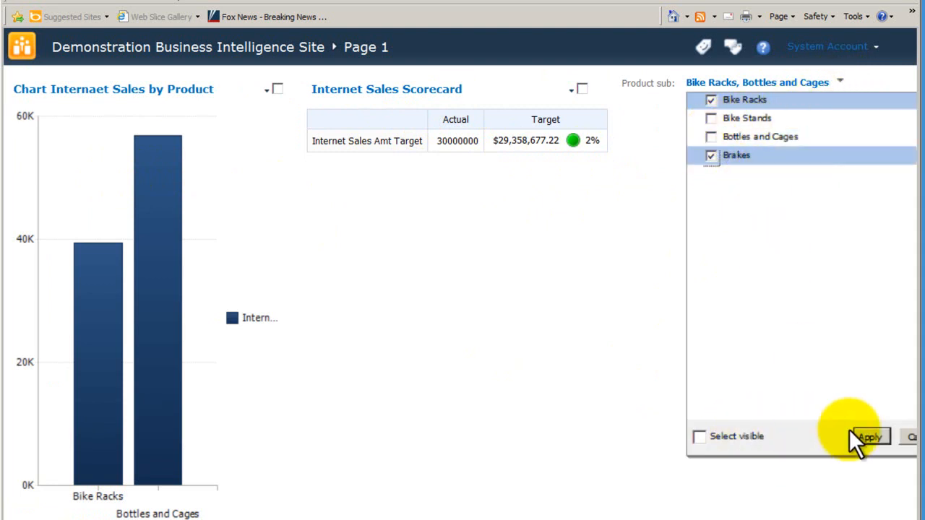
click(867, 437)
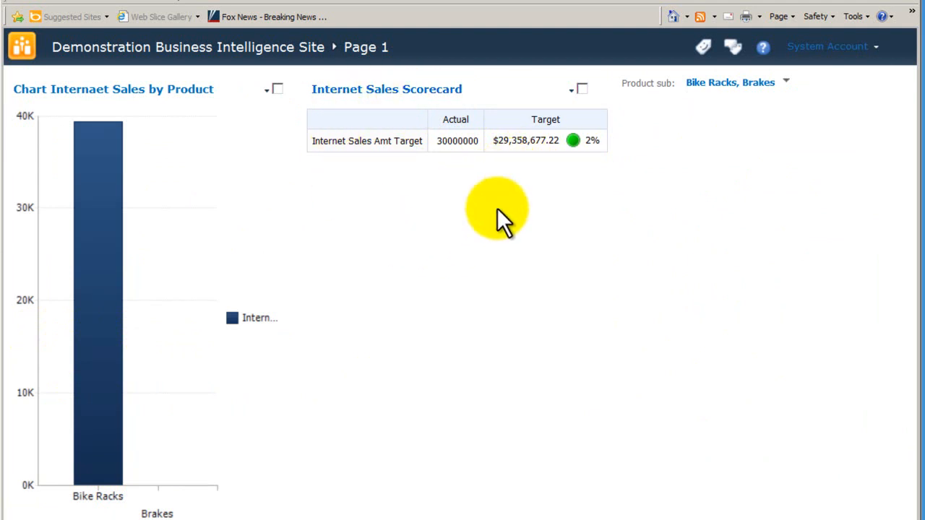
Step: Add Bottles and Cages and Bike Stands to the Product sub filter and apply it
click(786, 84)
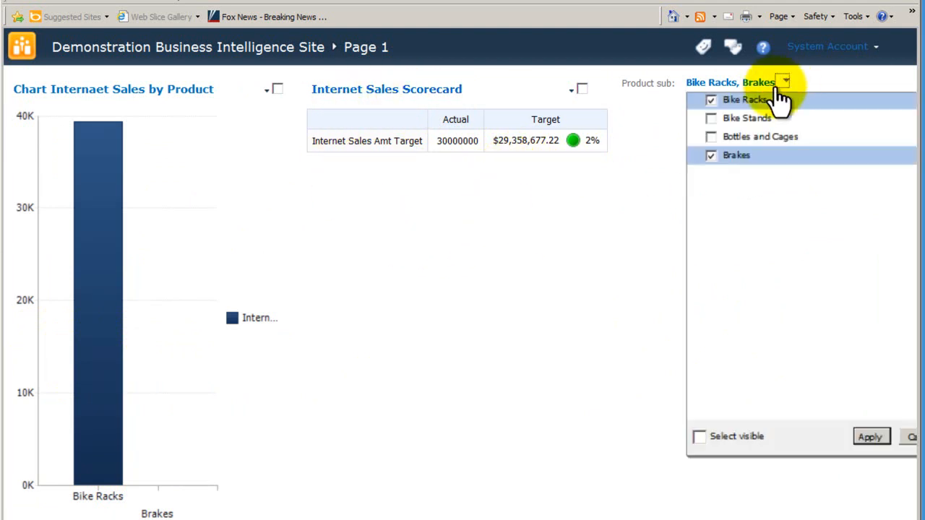
click(712, 137)
click(712, 119)
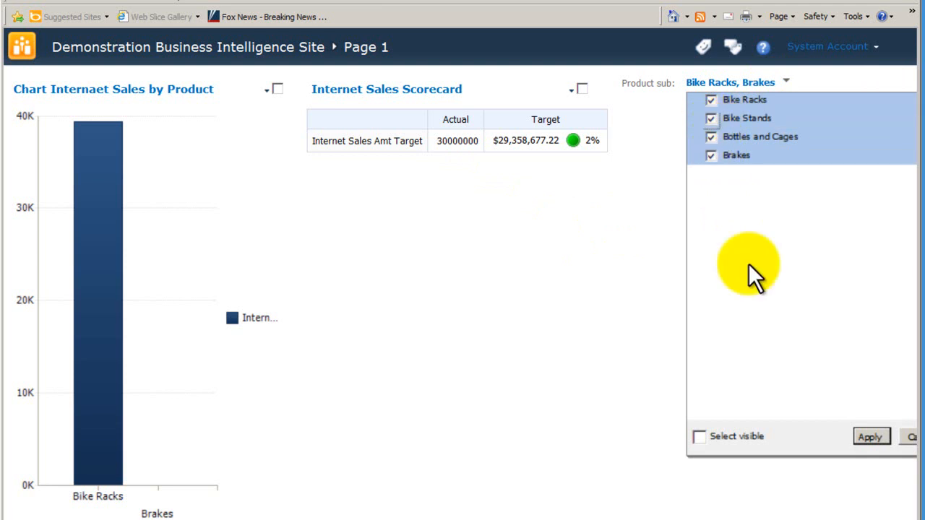
click(865, 436)
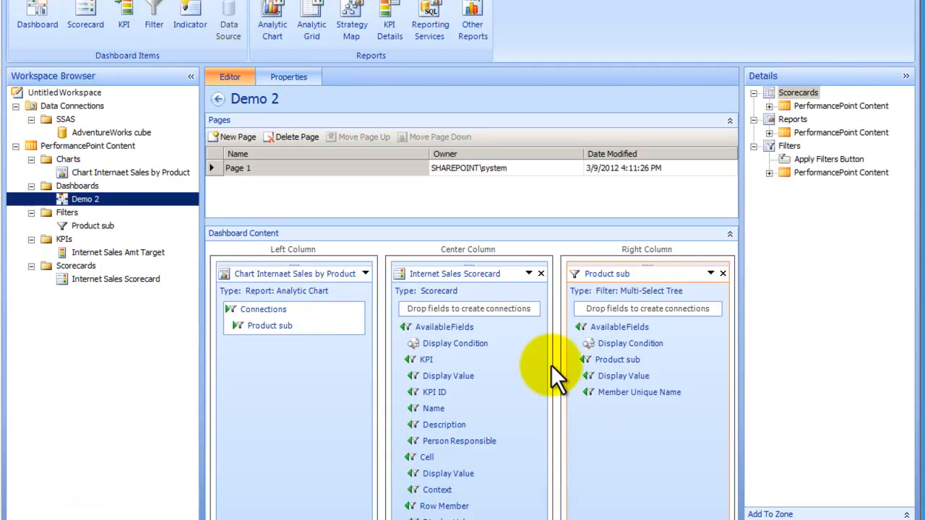
Step: In Dashboard Designer, connect the Product sub filter's Member Unique Name to the Page field of the Internet Sales Scorecard
click(467, 277)
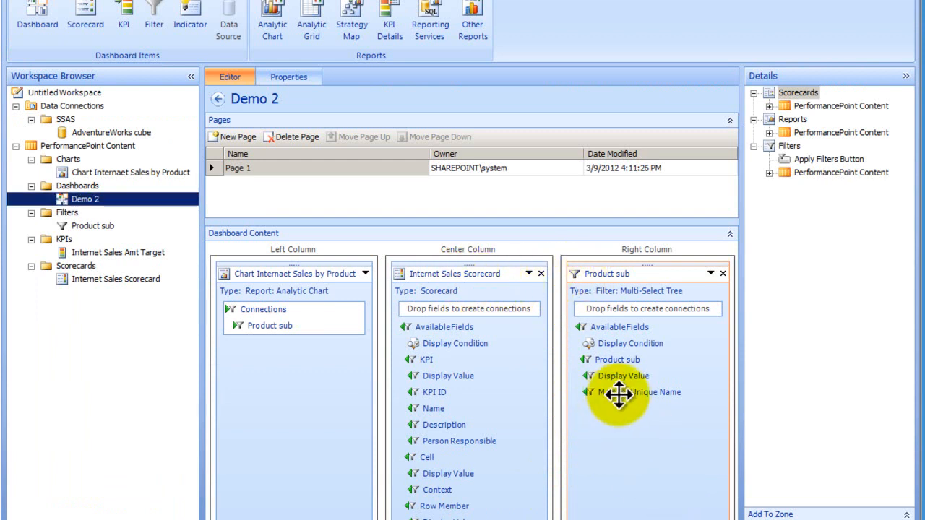
drag(619, 393, 503, 309)
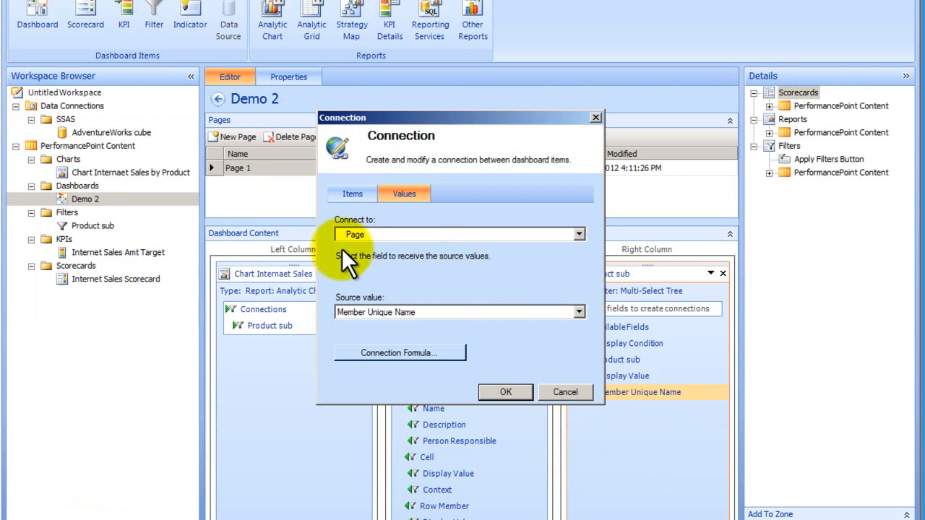
click(578, 235)
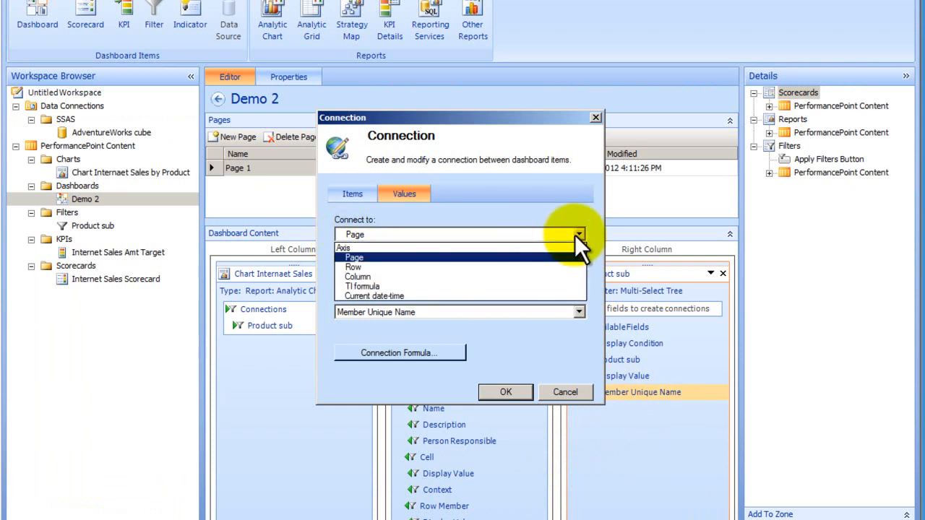
click(578, 235)
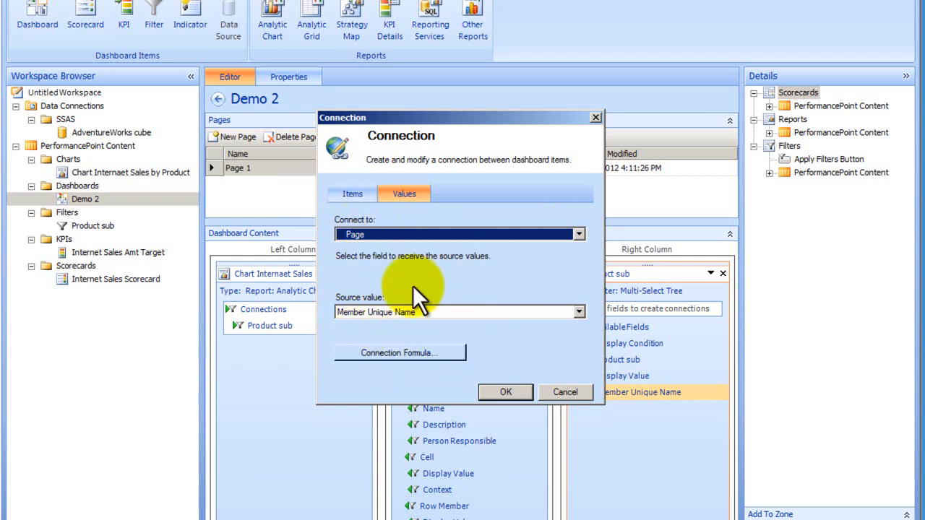
click(511, 392)
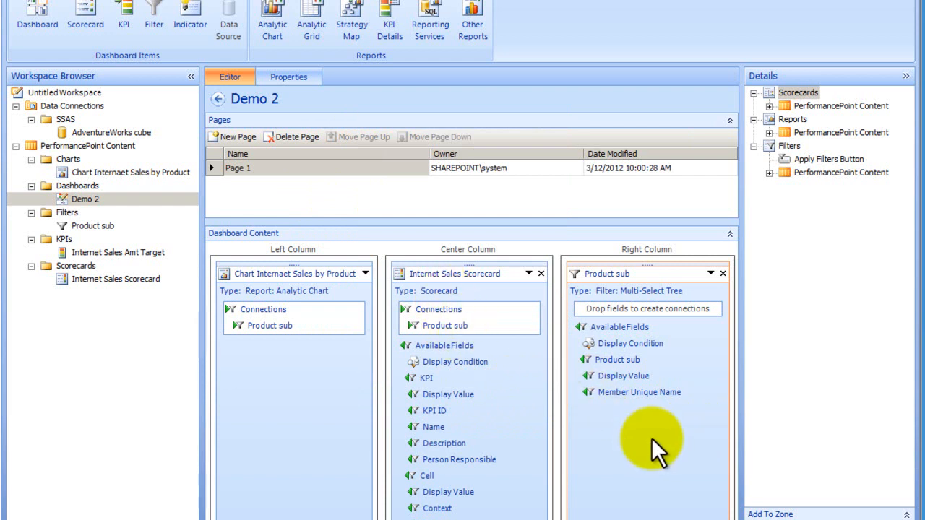
Step: Redeploy the Demo 2 dashboard to SharePoint and remove Bottles and Cages and Bike Stands from the Product sub filter
right_click(78, 200)
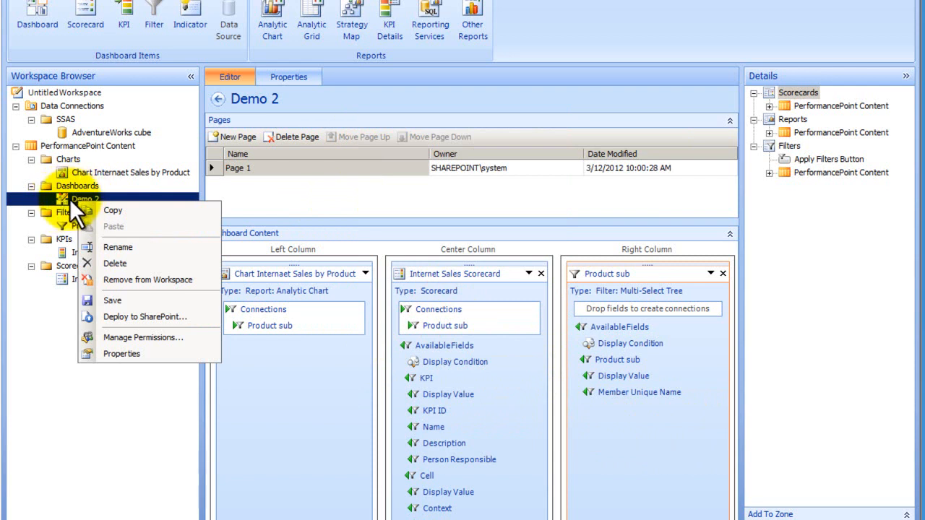
click(133, 317)
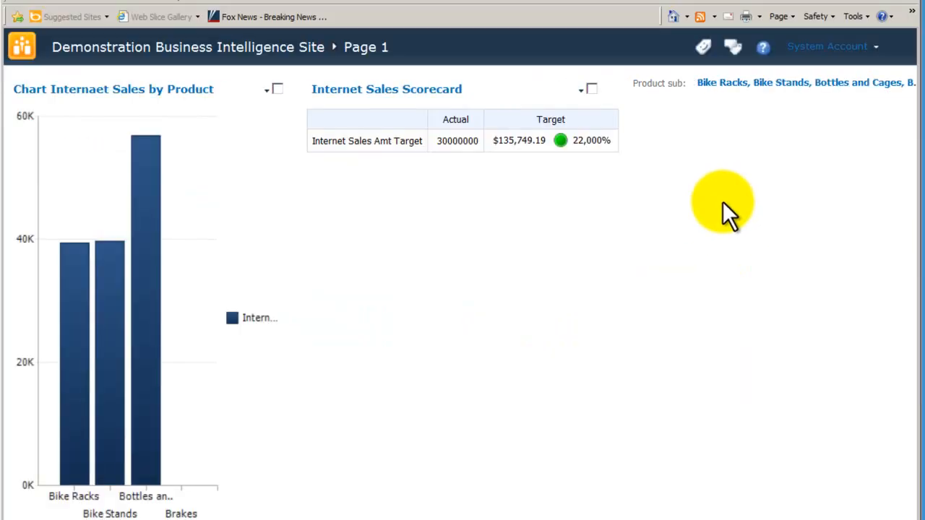
click(726, 83)
click(722, 137)
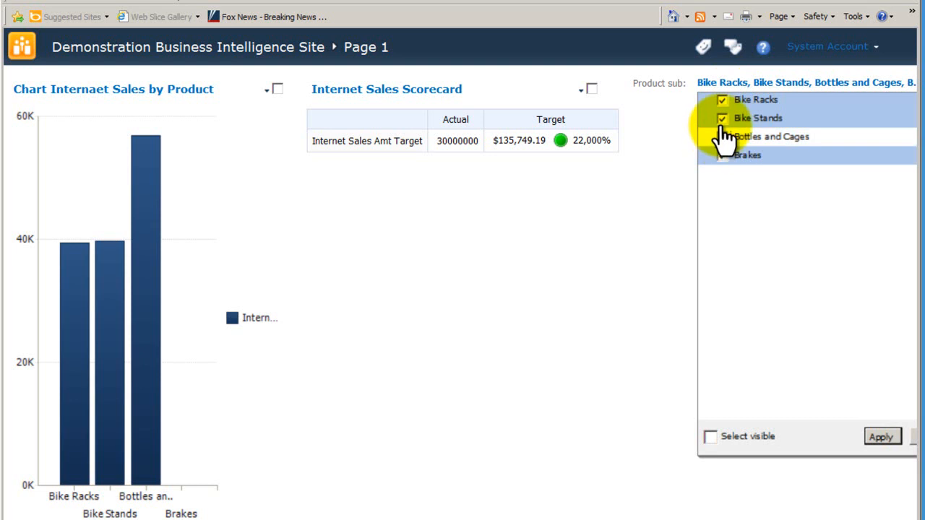
click(722, 118)
click(881, 437)
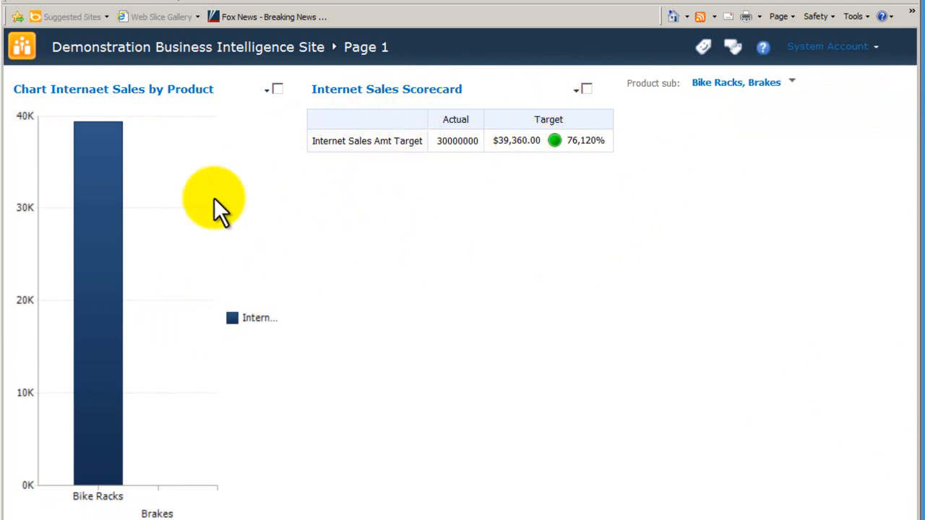
Step: Include Bottles and Cages in the Product sub filter and apply the selection
click(792, 83)
click(738, 137)
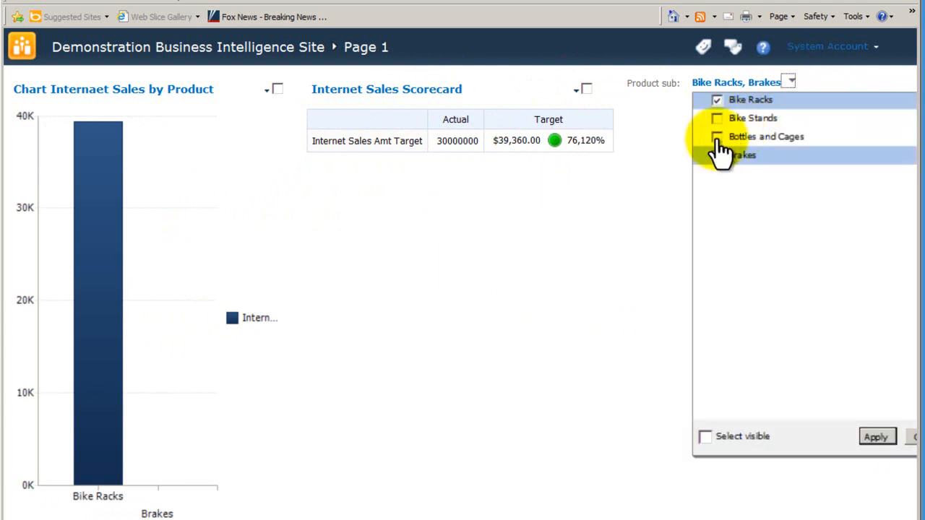
click(874, 436)
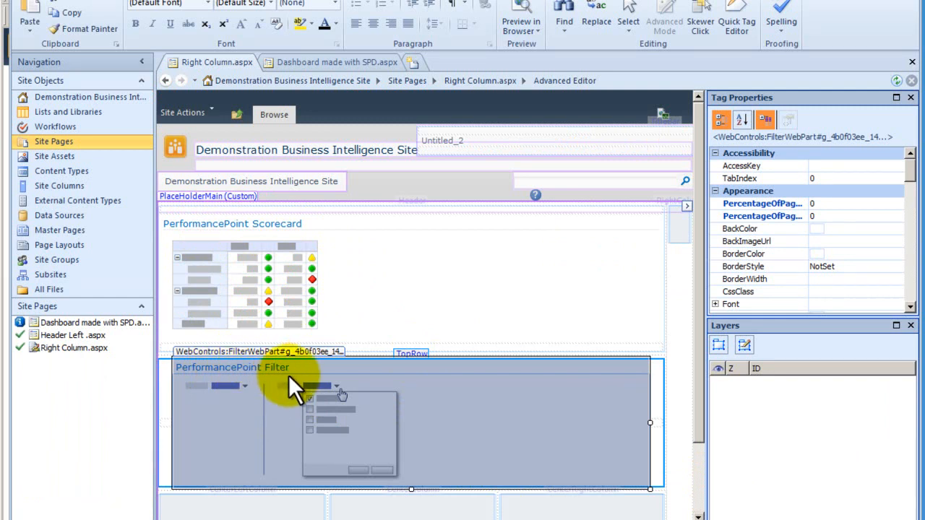
Step: In SharePoint Designer, reconfigure the PerformancePoint Filter connection from Send PerformancePoint Values To to the Scorecard's Get Filter Values From, and preview the page
right_click(346, 442)
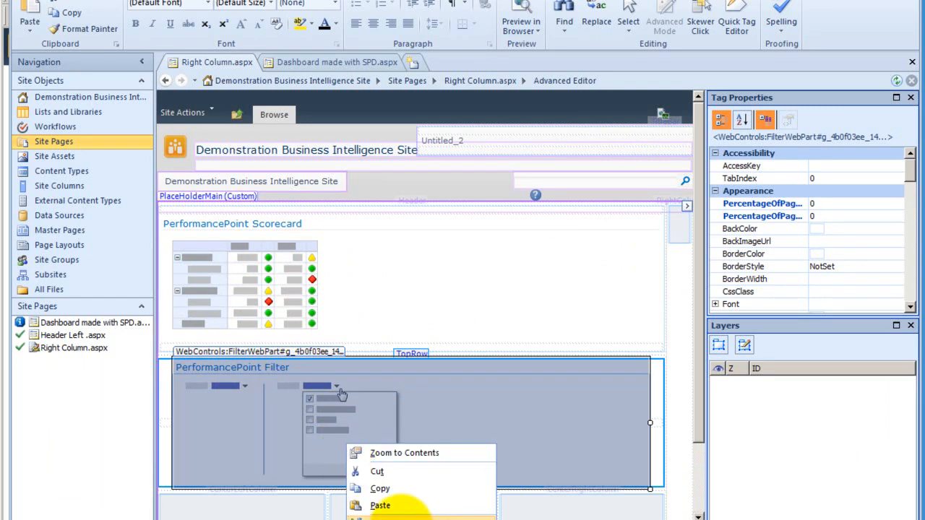
click(401, 516)
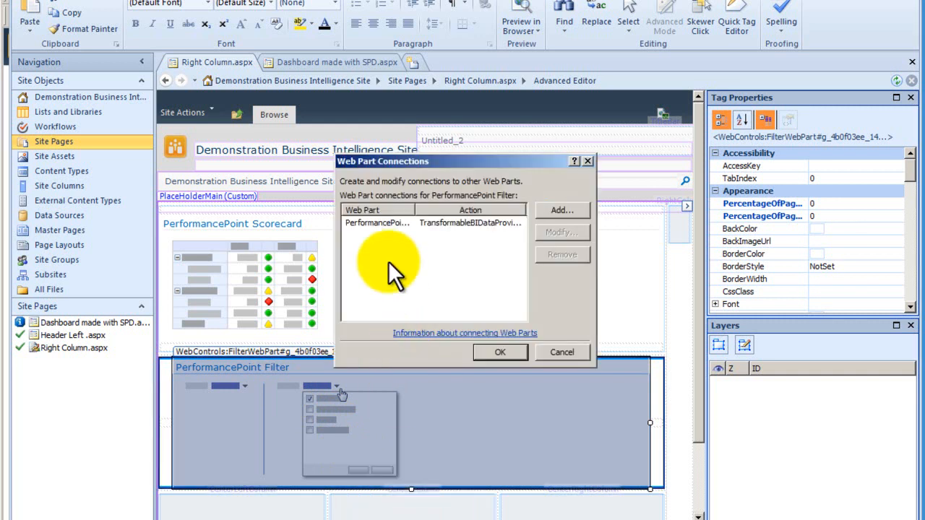
click(396, 224)
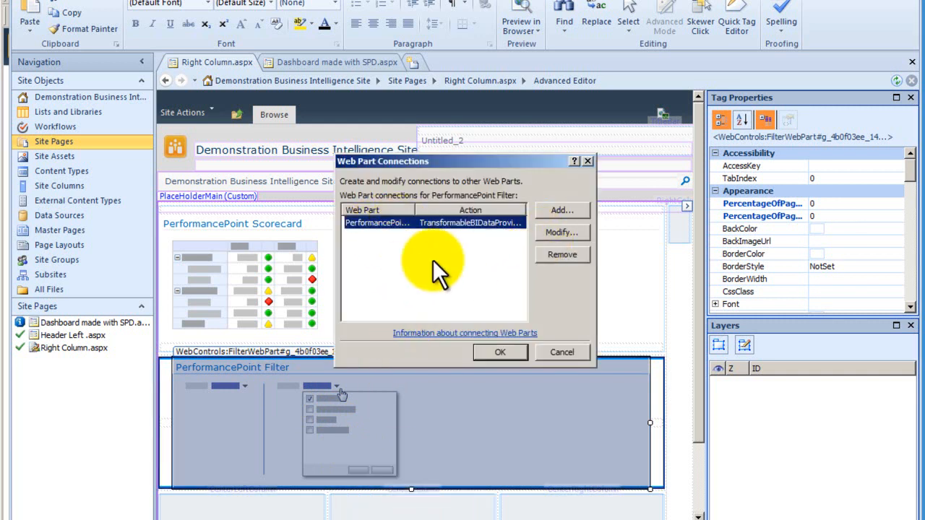
click(578, 233)
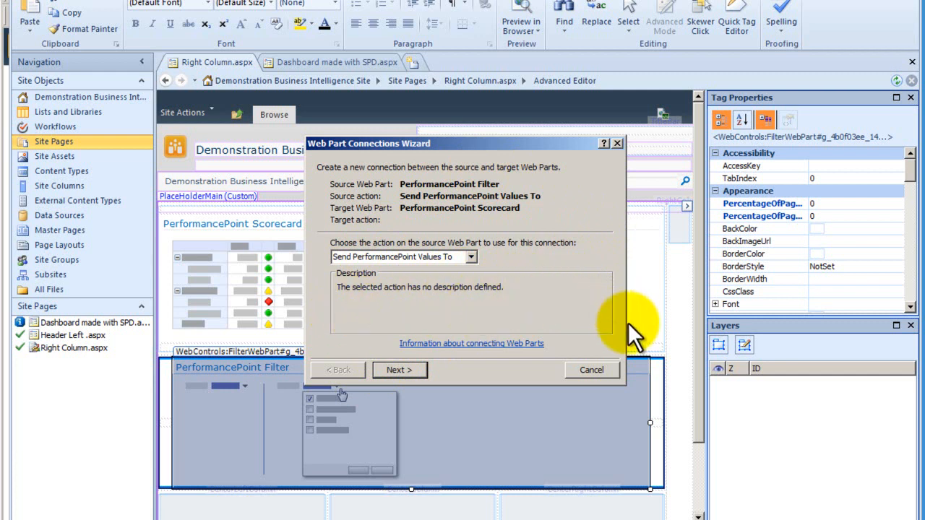
click(397, 372)
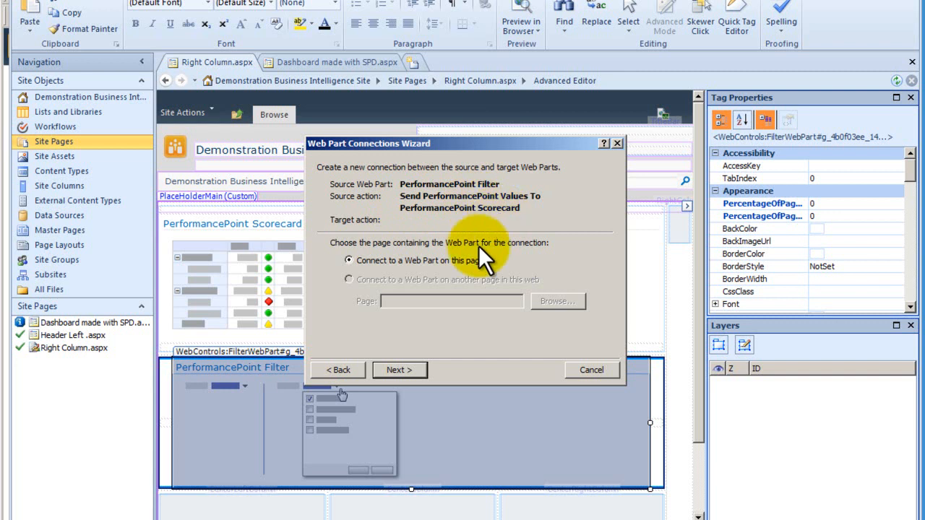
click(400, 370)
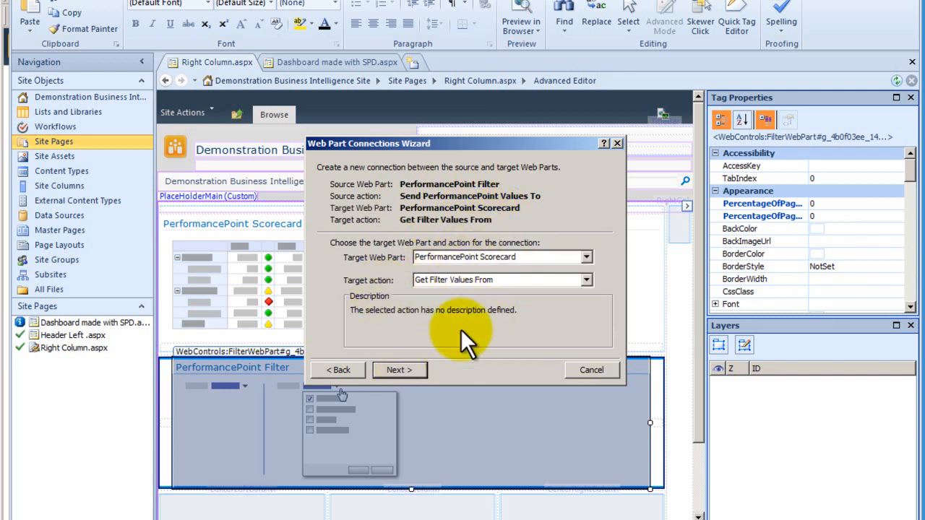
click(407, 368)
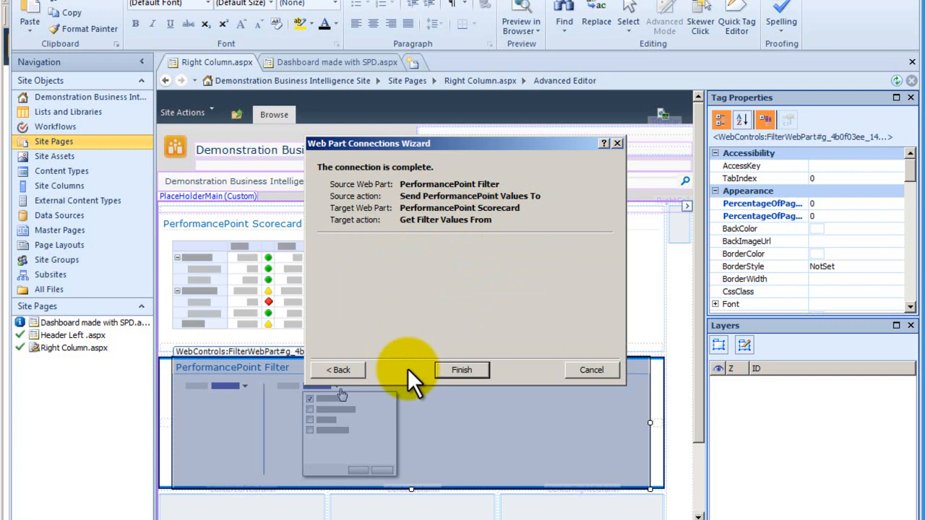
click(459, 370)
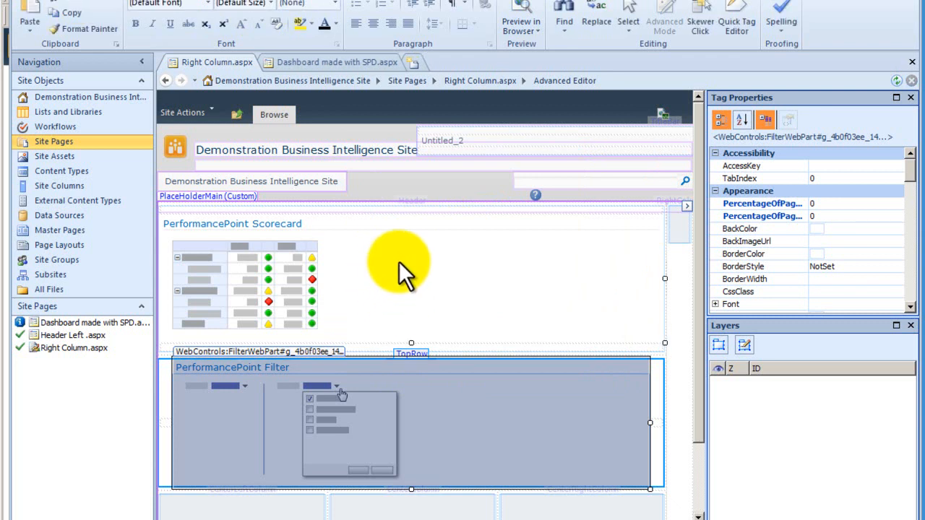
click(518, 18)
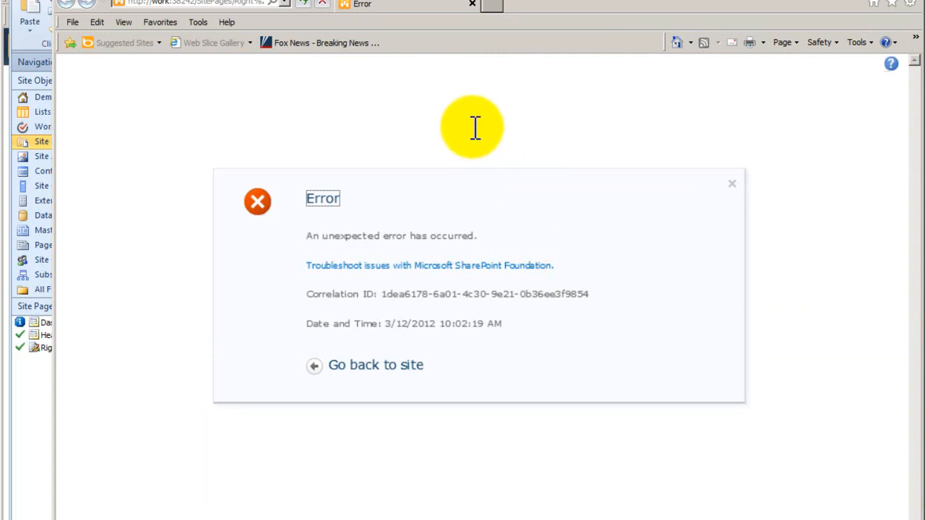
drag(582, 2, 564, 0)
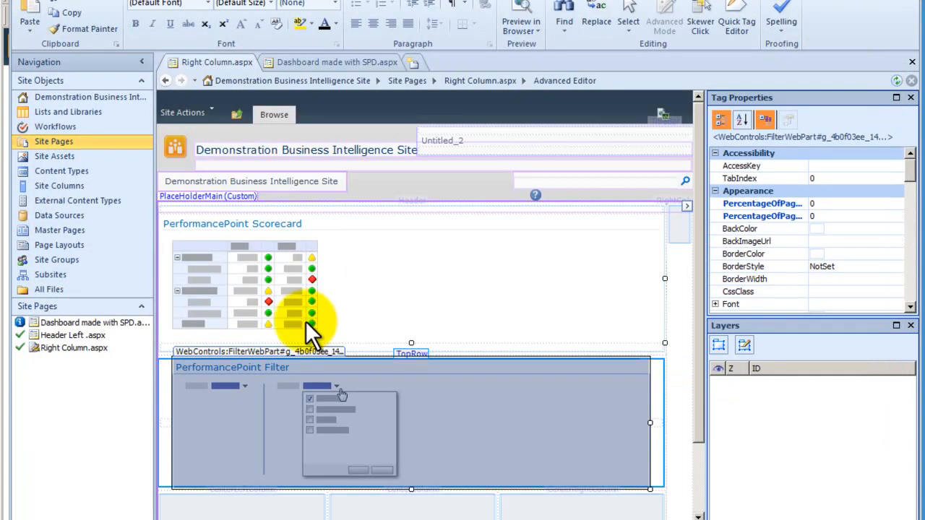
Step: Remove the PerformancePoint Filter's Web Part connection and save the Right Column.aspx page
right_click(361, 380)
click(422, 436)
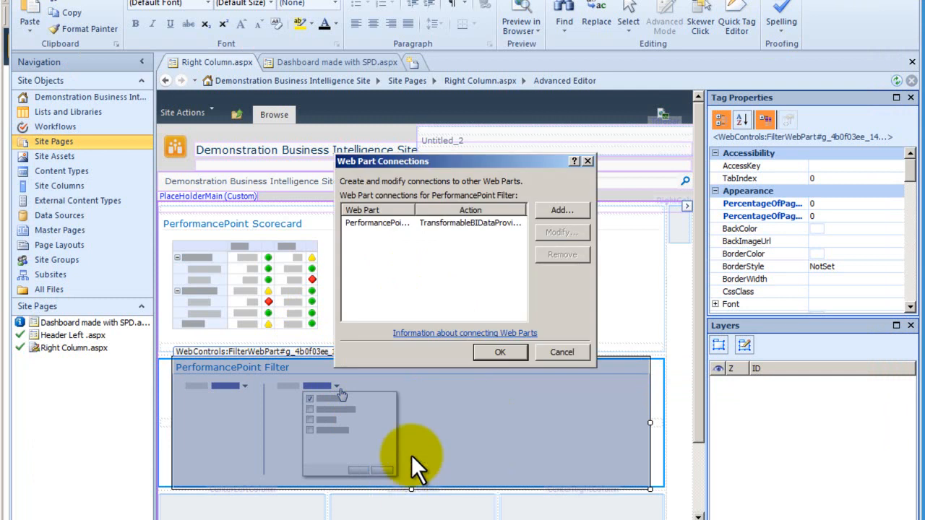
click(399, 222)
click(574, 255)
click(497, 352)
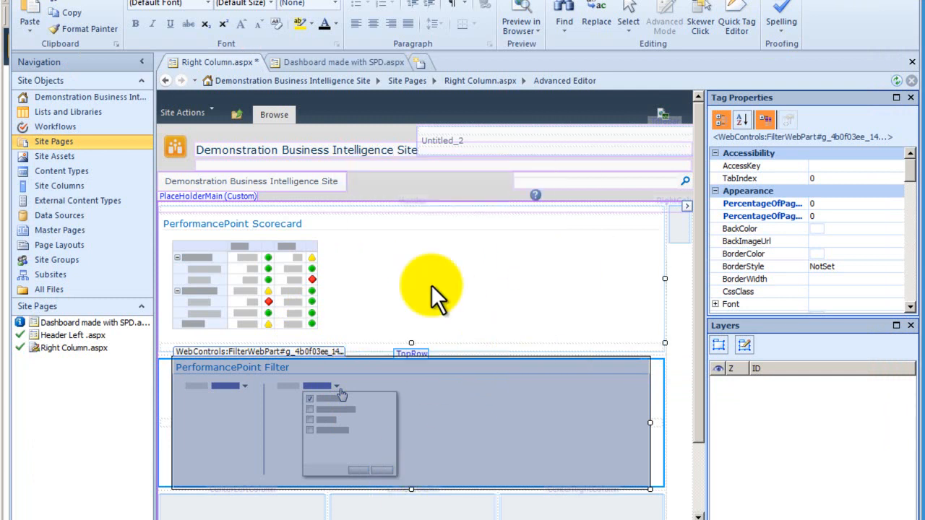
click(43, 0)
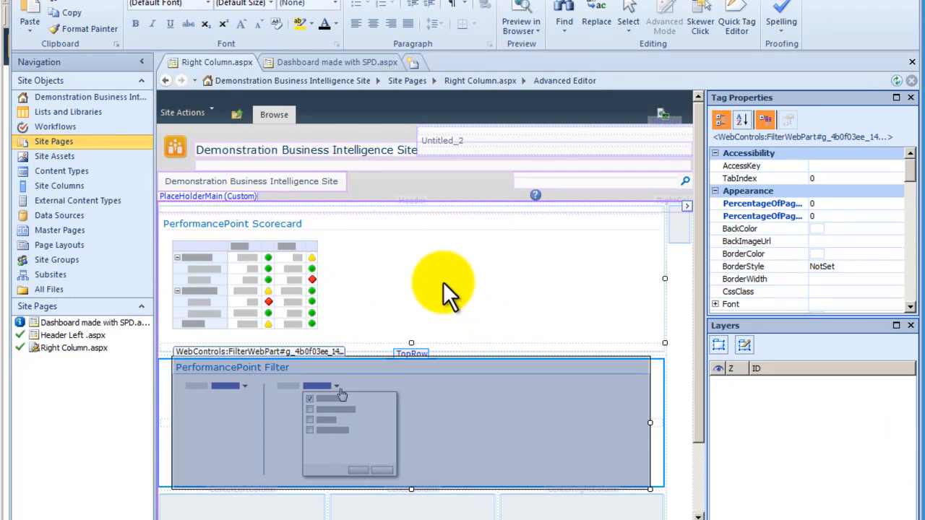
Step: Preview the saved Right Column.aspx page in the browser at default size
click(524, 28)
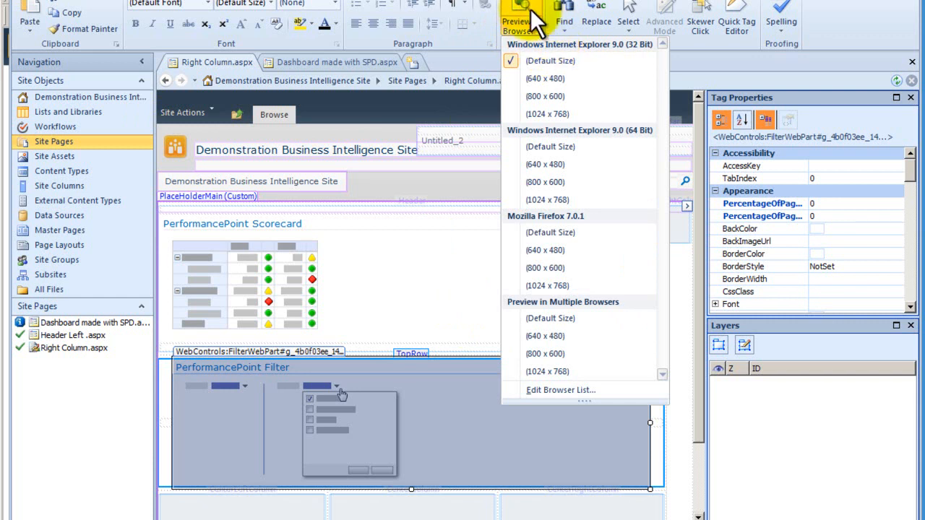
click(528, 14)
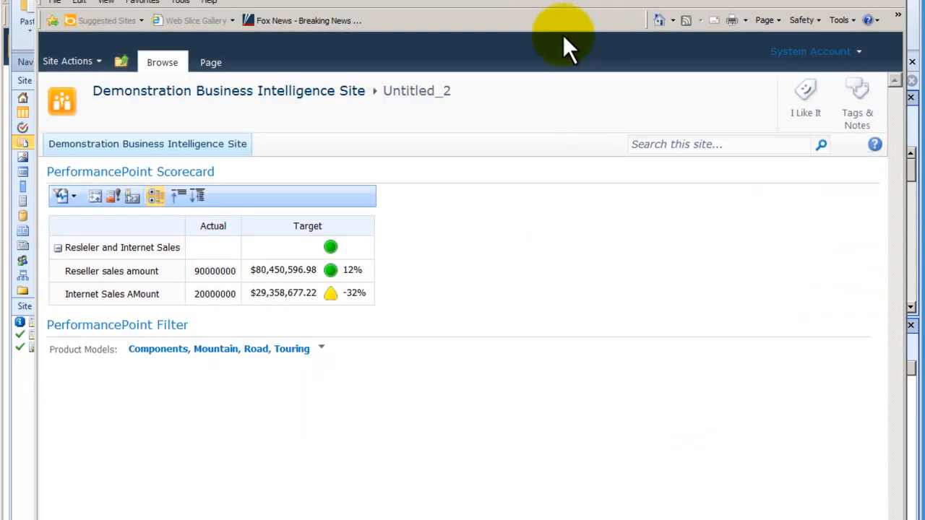
Step: Exclude Mountain from the Product Models filter and apply the selection
click(321, 349)
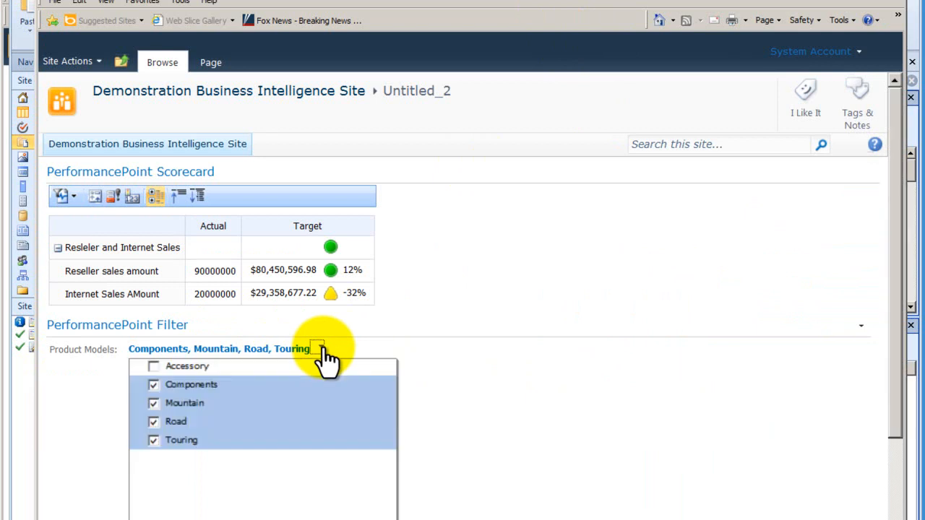
click(153, 403)
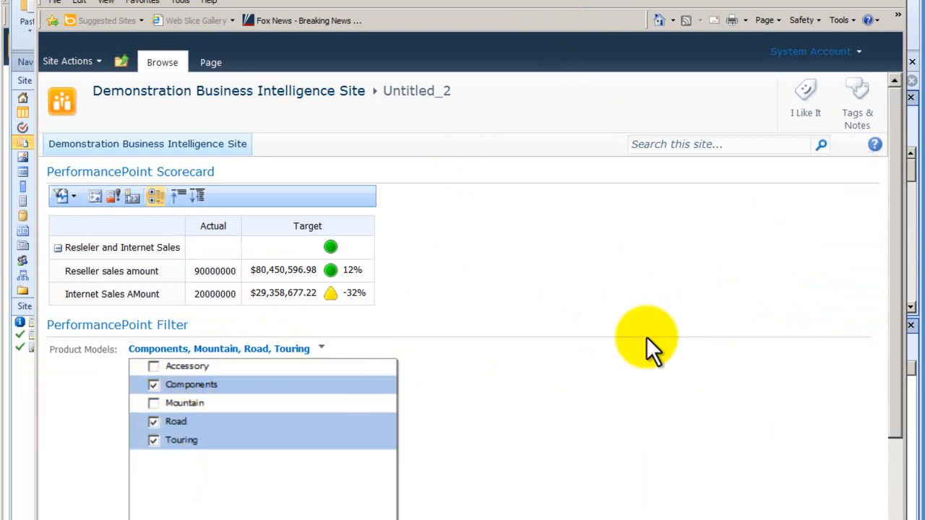
drag(893, 333, 901, 465)
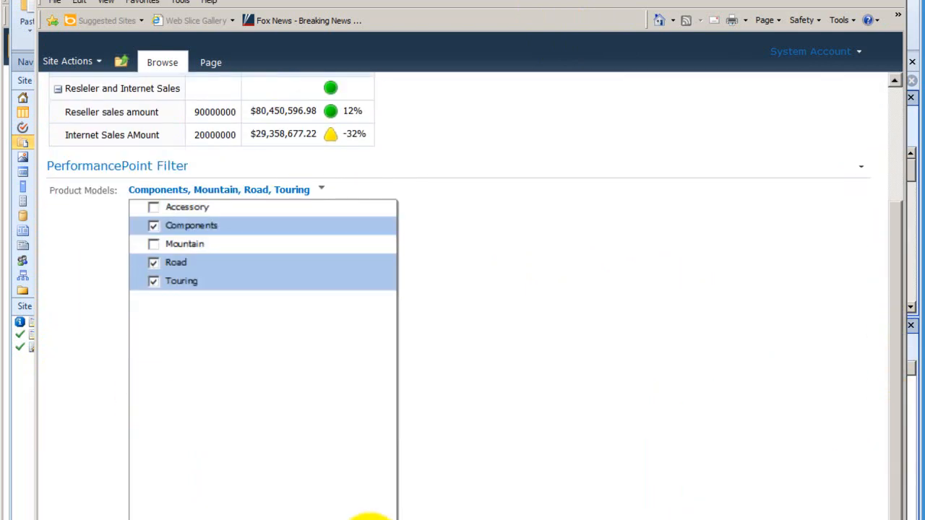
click(320, 519)
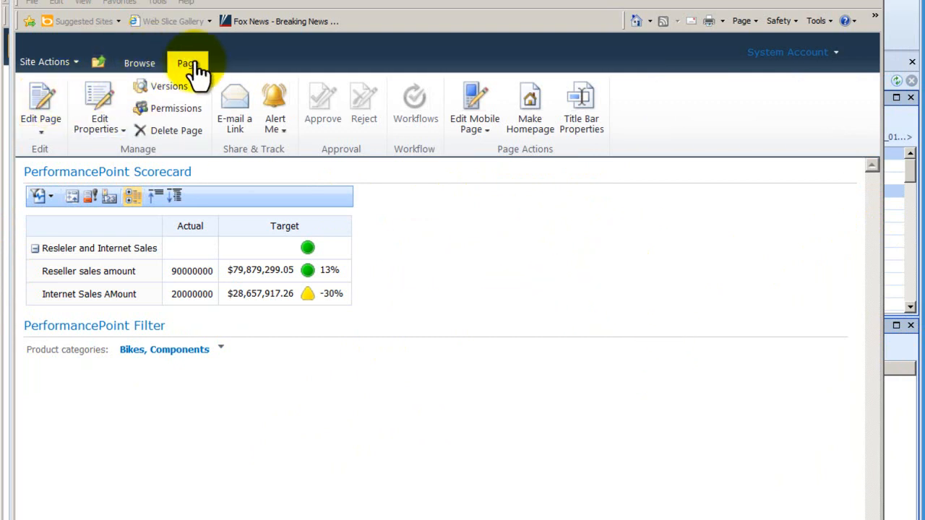
Step: Put the page in edit mode and open the Scorecard's Get PerformancePoint Values From connection to the PerformancePoint Filter
click(38, 96)
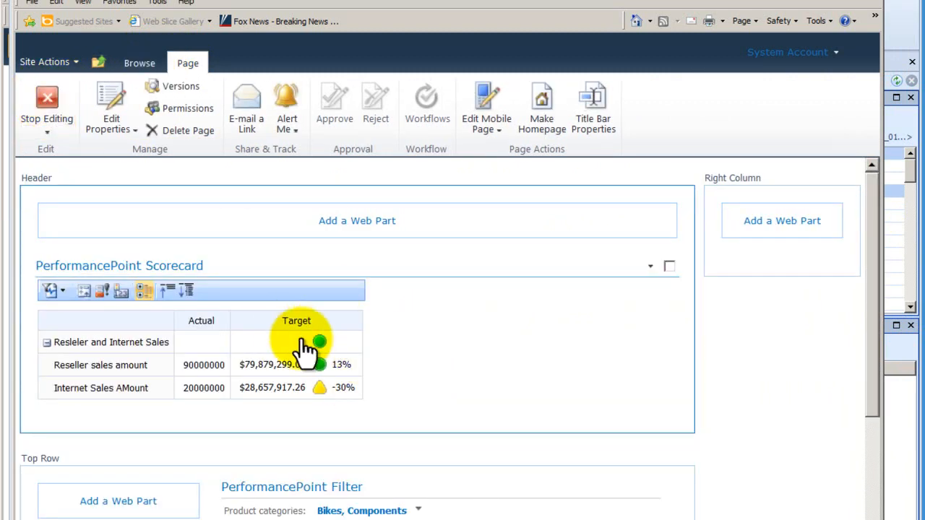
click(649, 268)
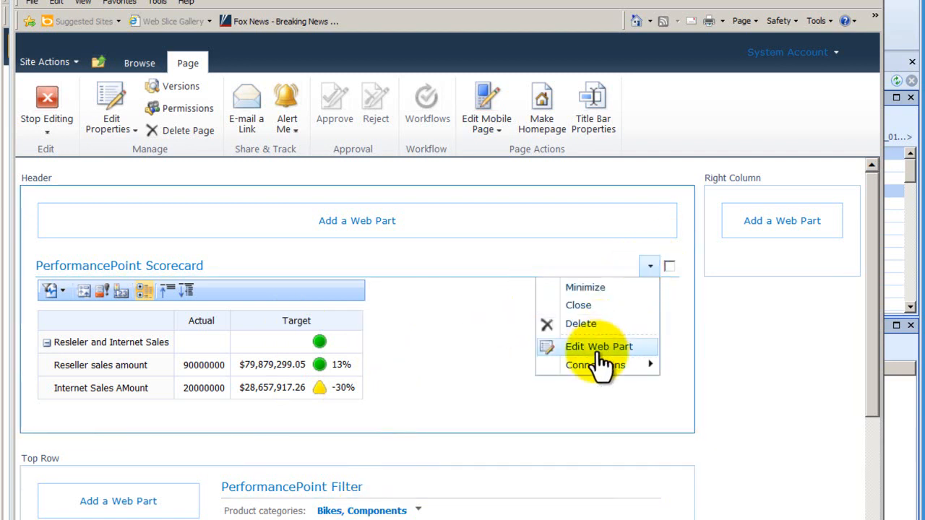
mouse_move(599, 372)
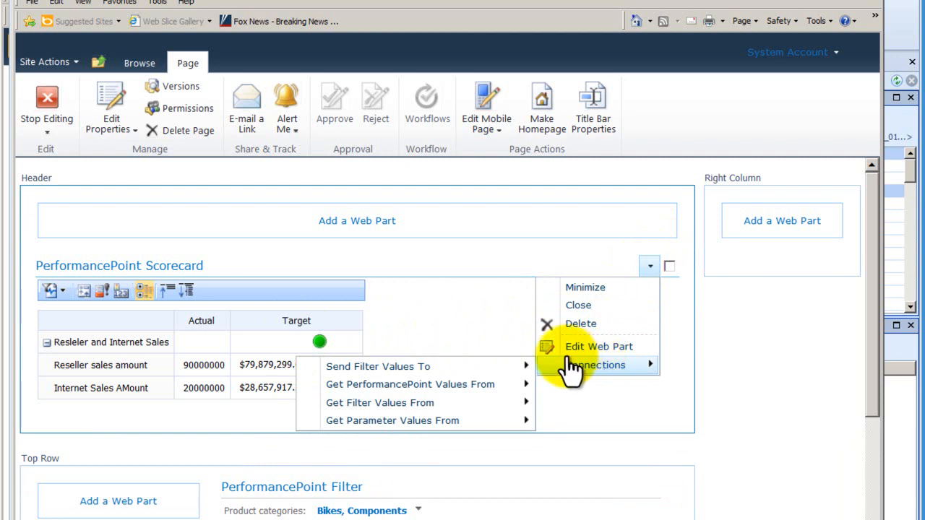
mouse_move(498, 385)
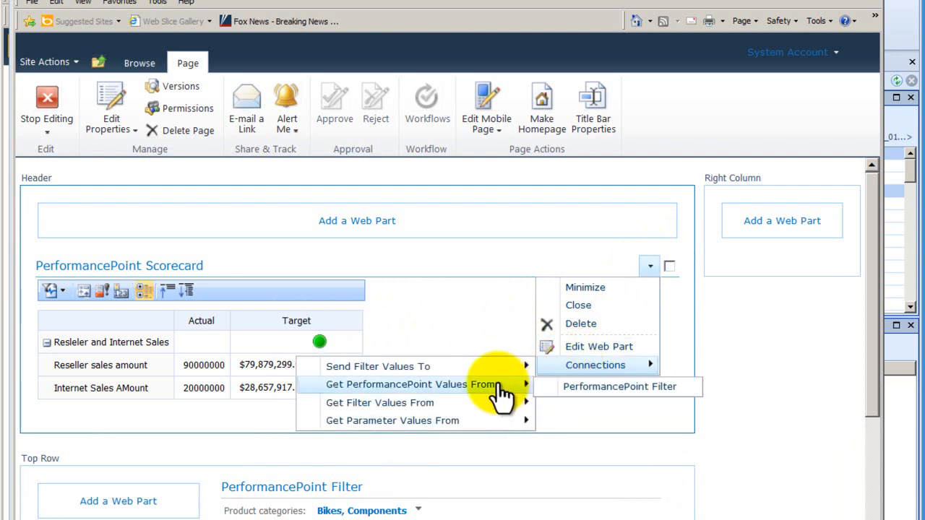
click(589, 387)
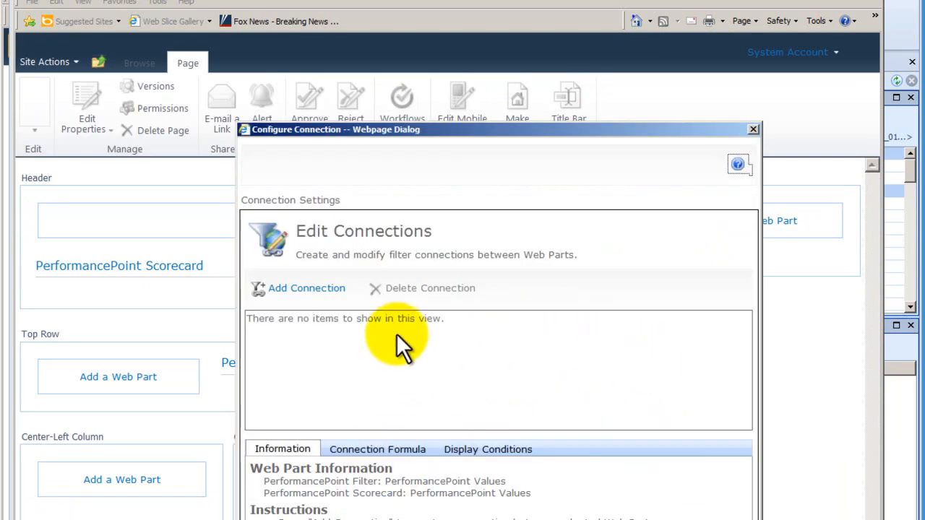
Step: Add a connection with source value PerformancePoint Values: MemberUniqueName connected to EndPoint_Page, and accept it
click(316, 290)
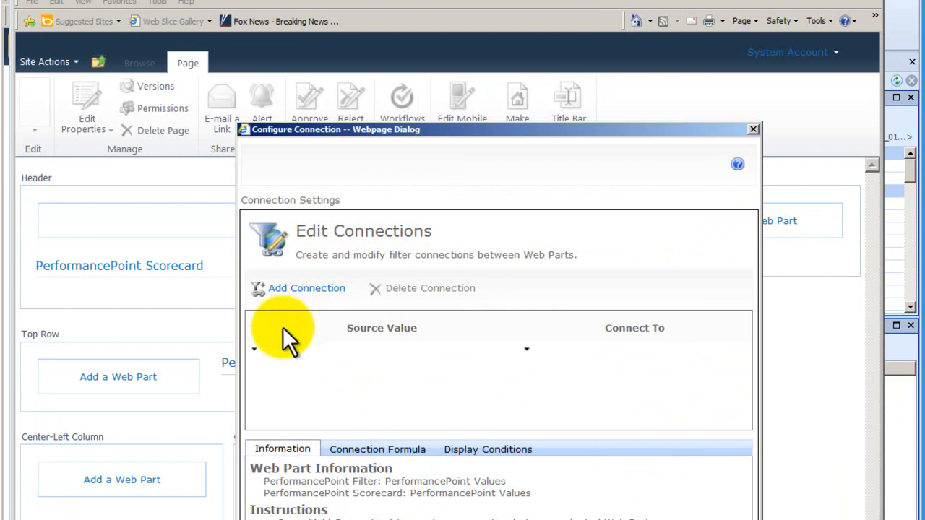
click(254, 350)
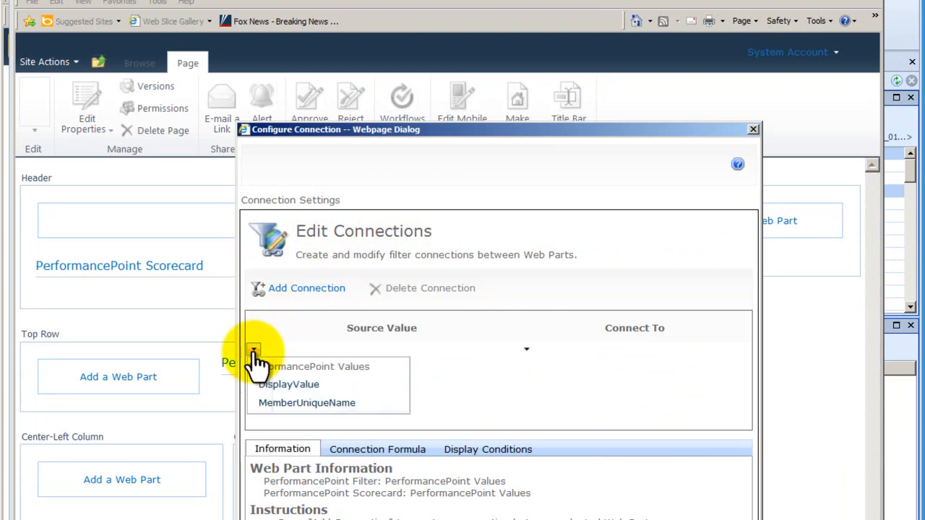
click(293, 399)
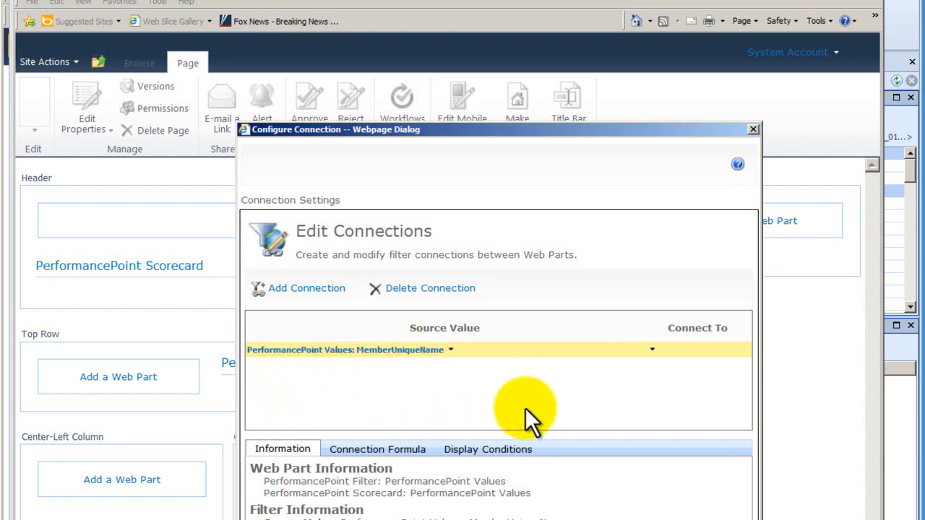
click(652, 350)
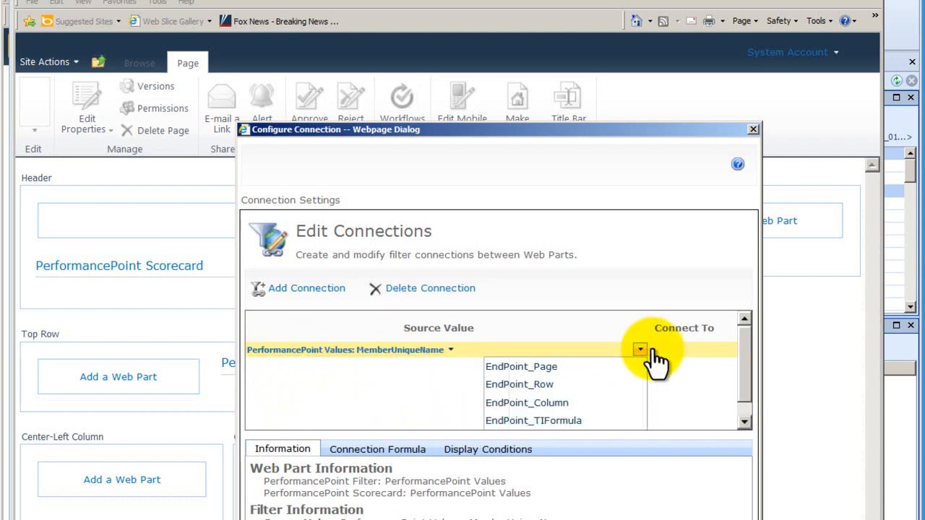
click(571, 367)
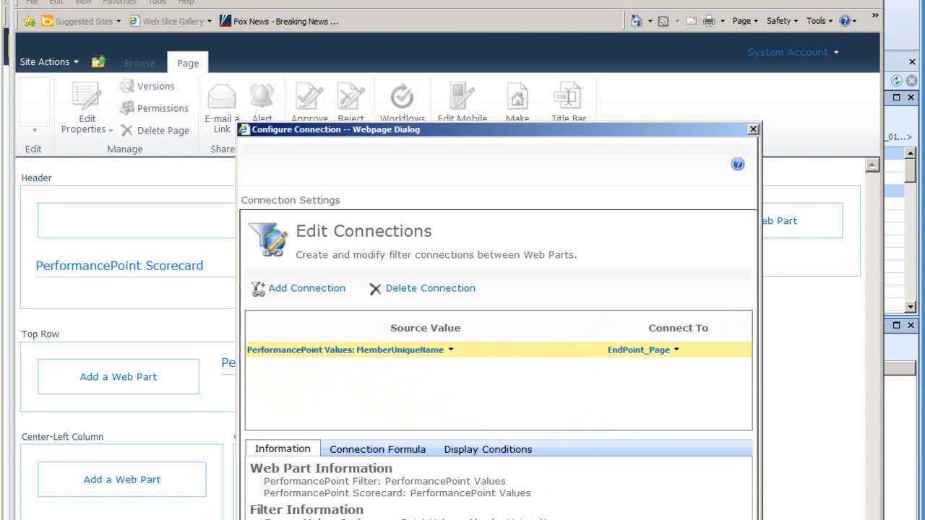
click(611, 519)
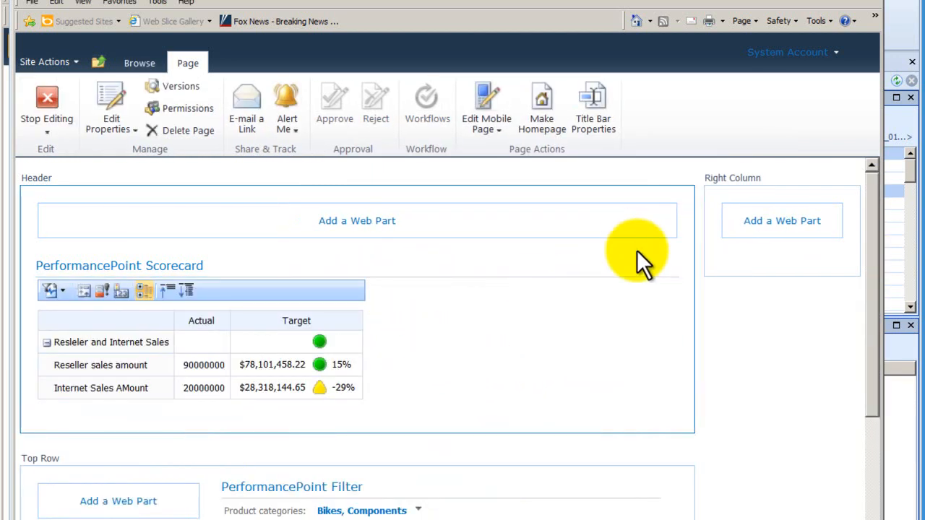
Step: Reopen the Scorecard's connection to the PerformancePoint Filter and review its values, connection formula and display conditions
click(649, 268)
mouse_move(574, 373)
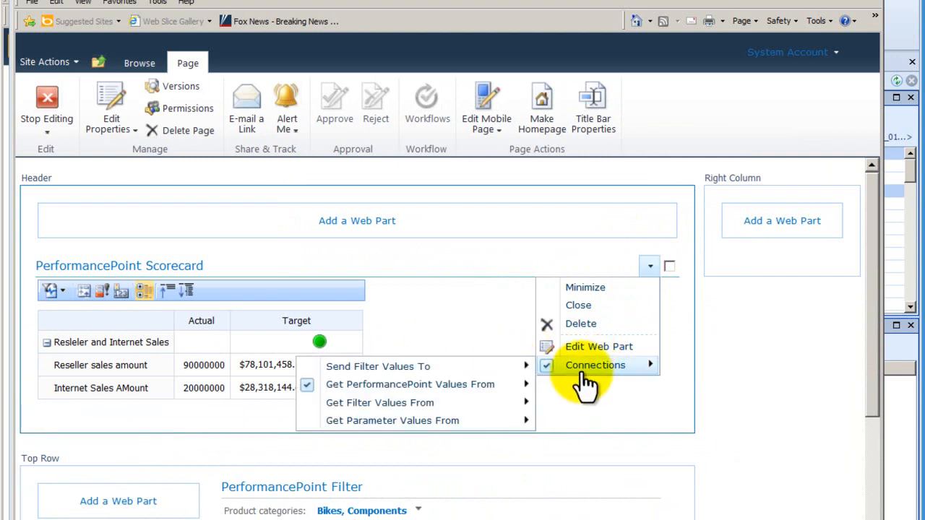
mouse_move(488, 391)
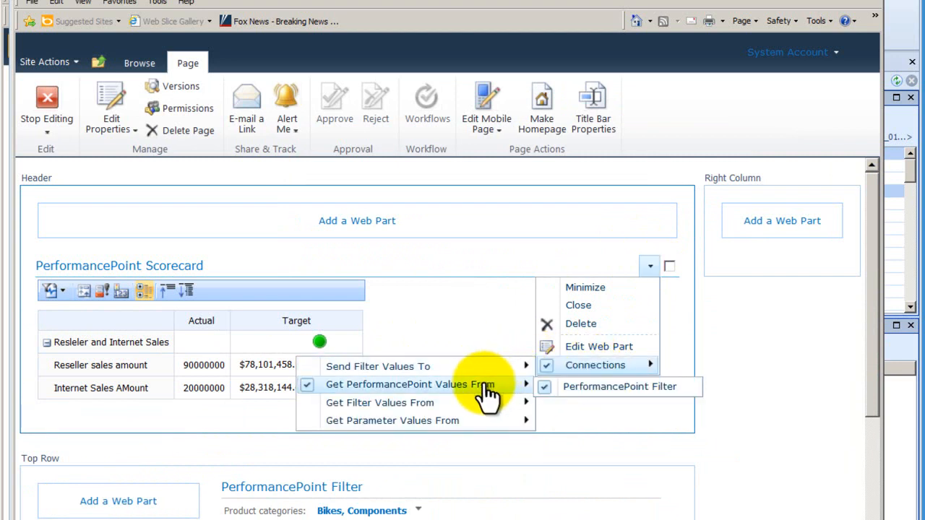
click(578, 390)
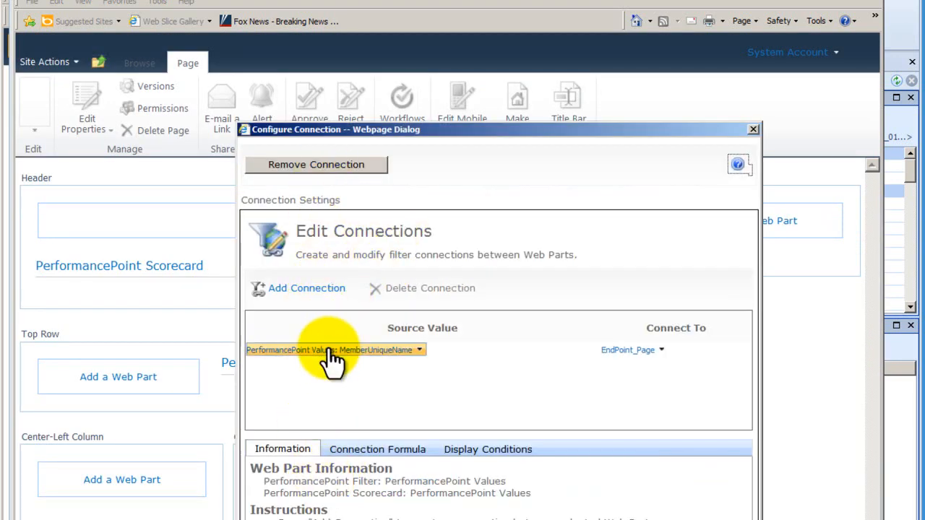
click(371, 451)
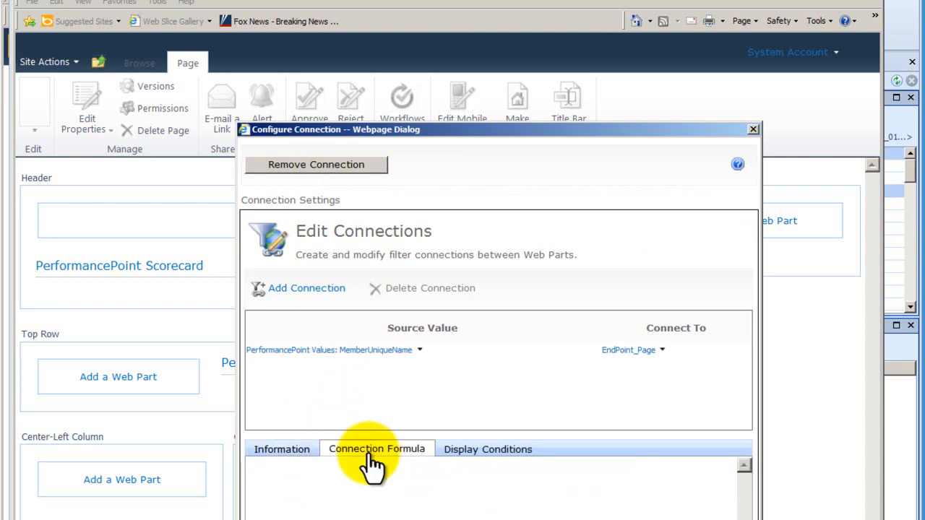
click(486, 453)
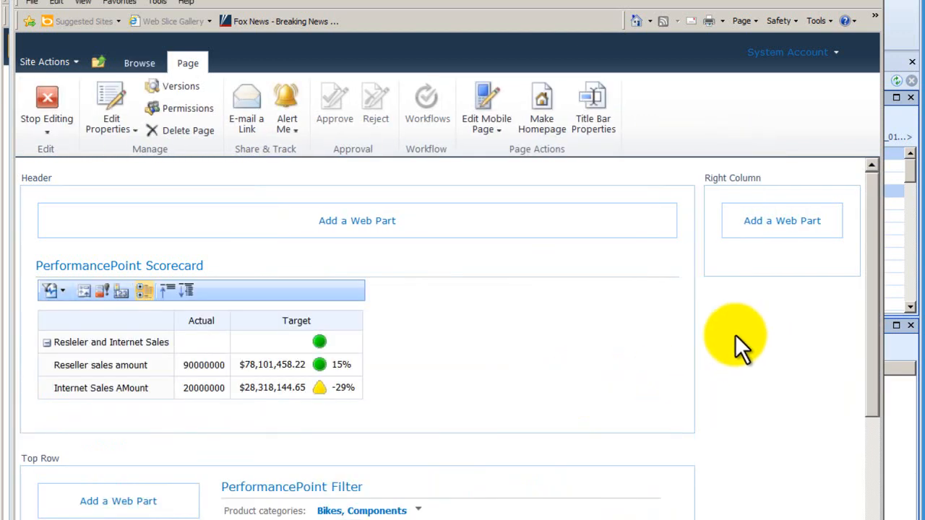
Step: Stop editing the page, include Clothing in the Product categories filter and apply the selection
click(46, 105)
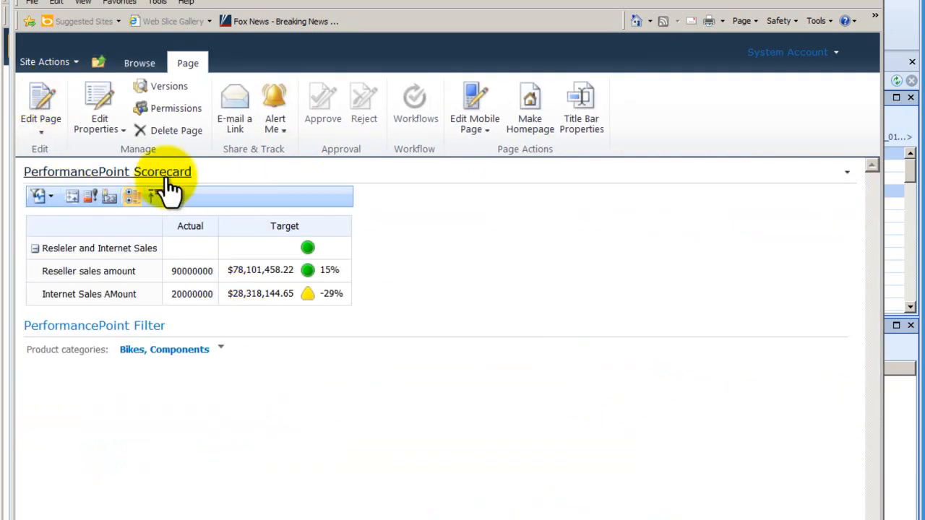
click(221, 349)
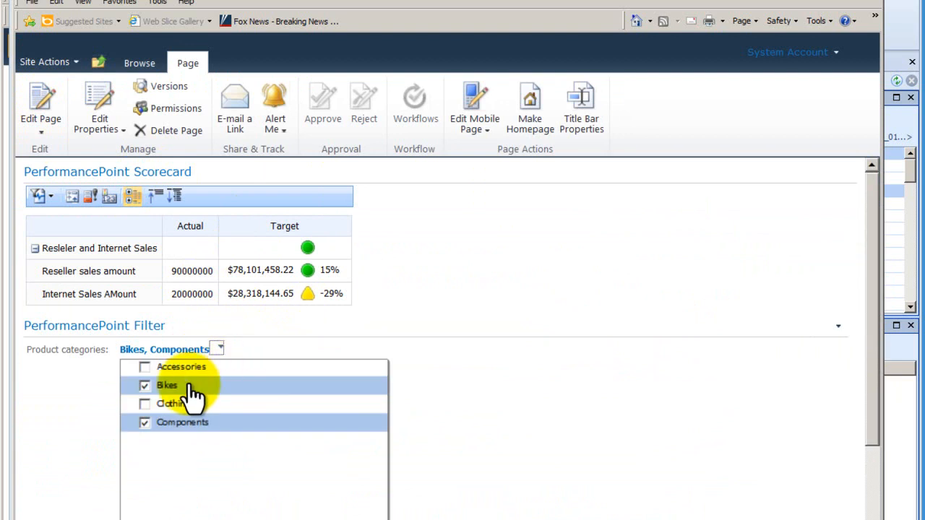
click(145, 404)
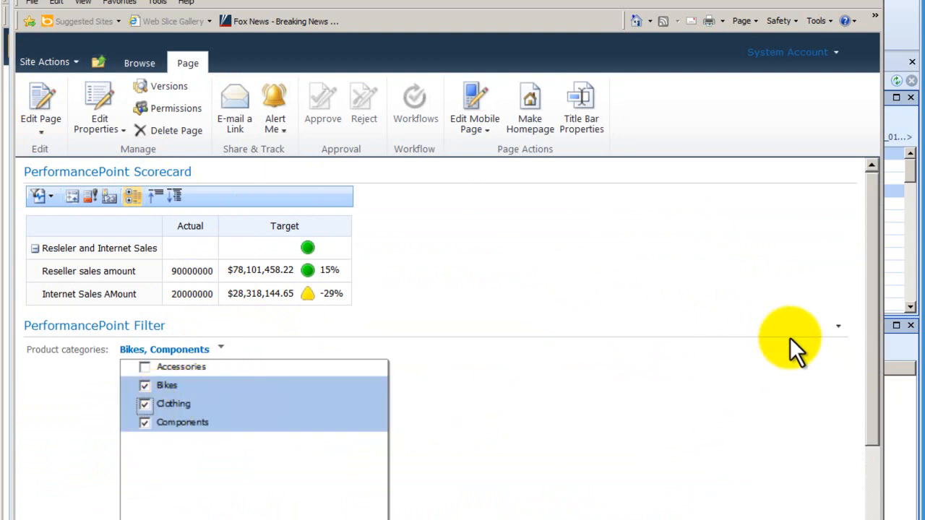
drag(873, 367, 862, 480)
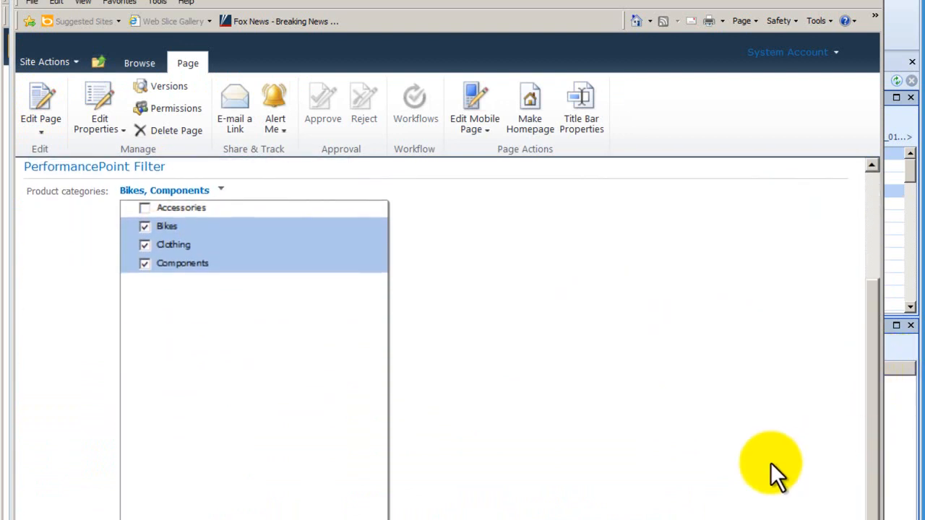
click(309, 514)
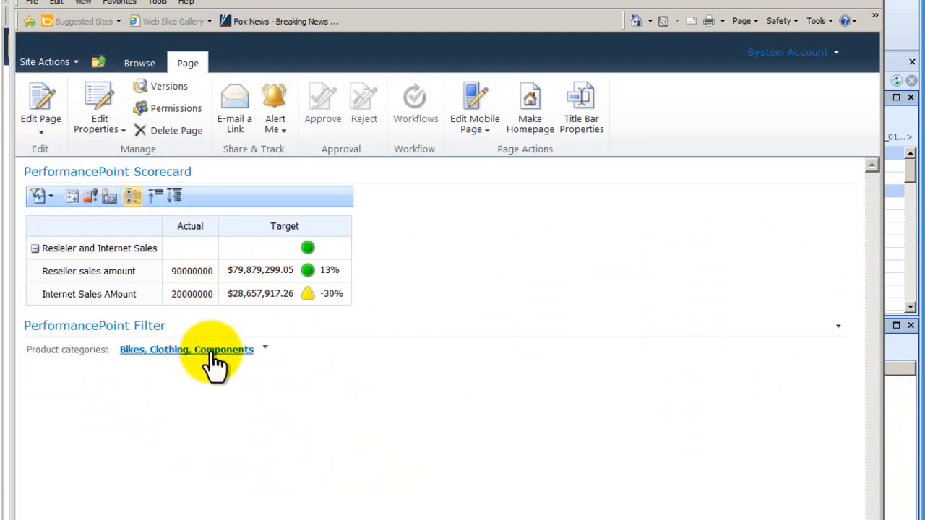
Step: Filter Product categories to Accessories only, clearing Bikes, Clothing and Components, and apply the selection
click(265, 351)
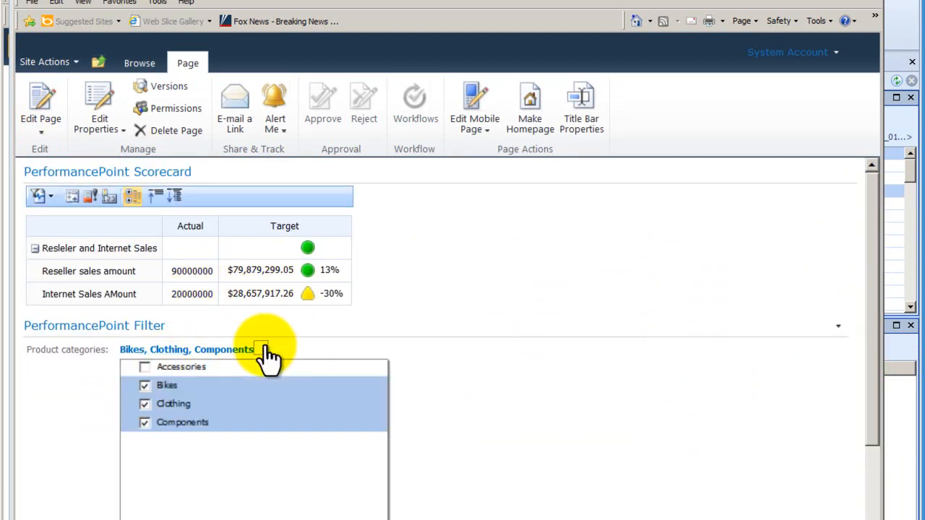
click(145, 404)
click(145, 422)
click(144, 385)
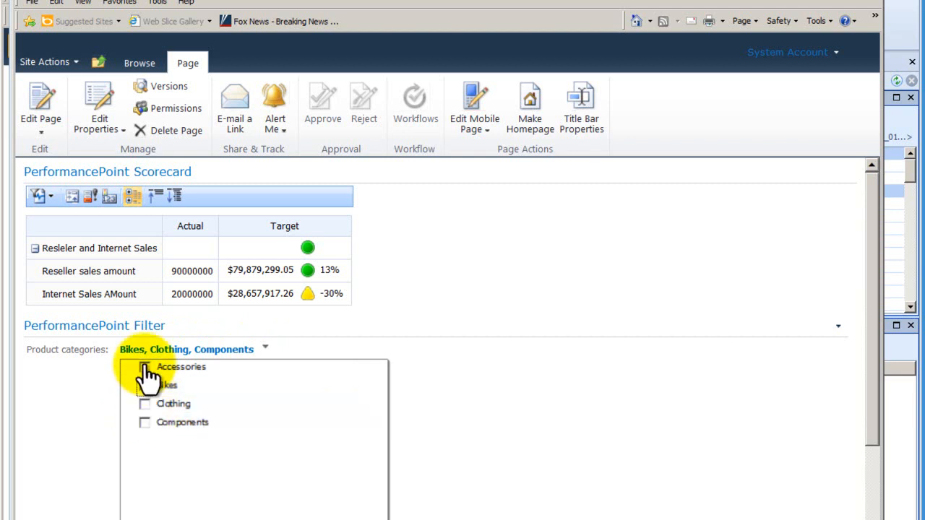
click(144, 367)
drag(872, 431, 869, 519)
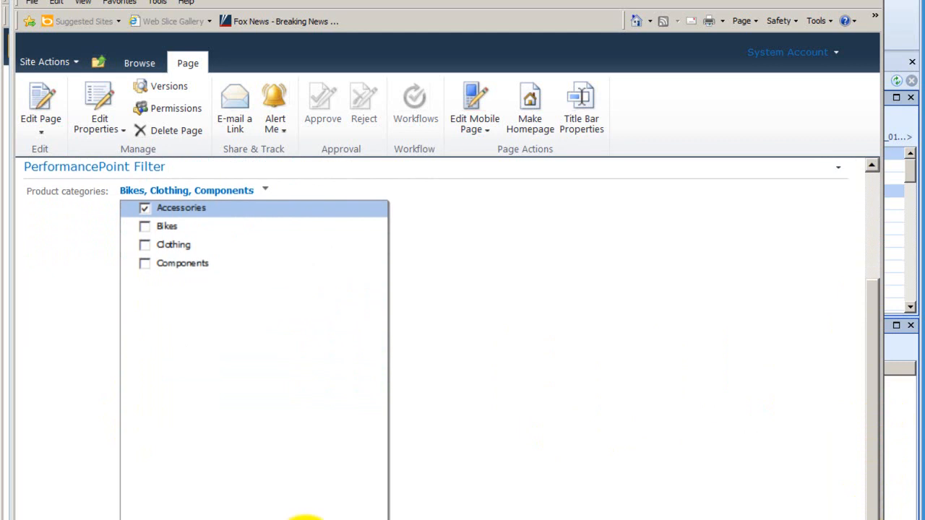
click(308, 519)
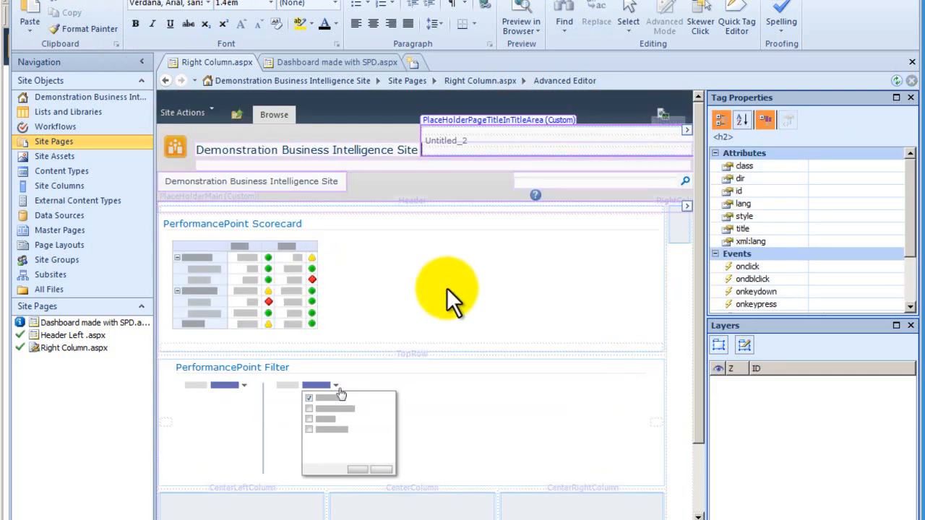
Step: In SharePoint Designer, examine the PerformancePoint Scorecard's existing Web Part connections and leave without changing them
right_click(440, 302)
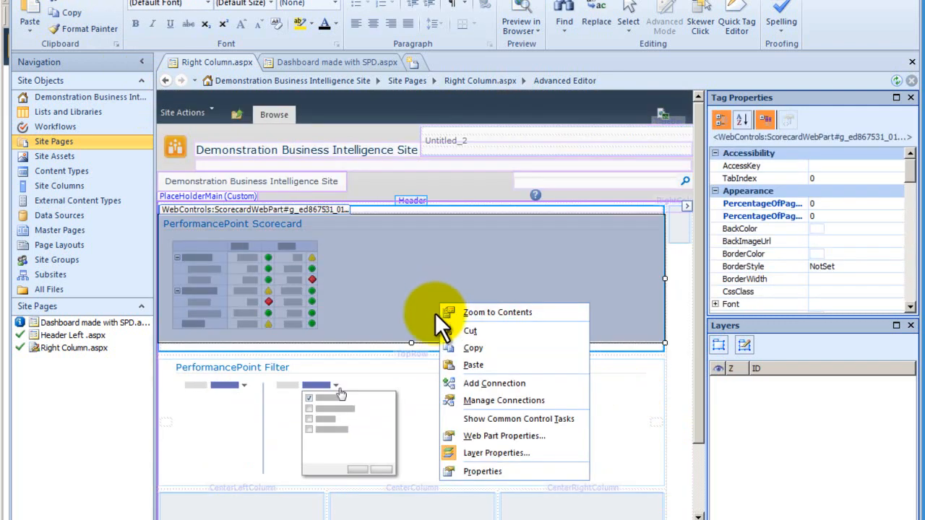
click(499, 400)
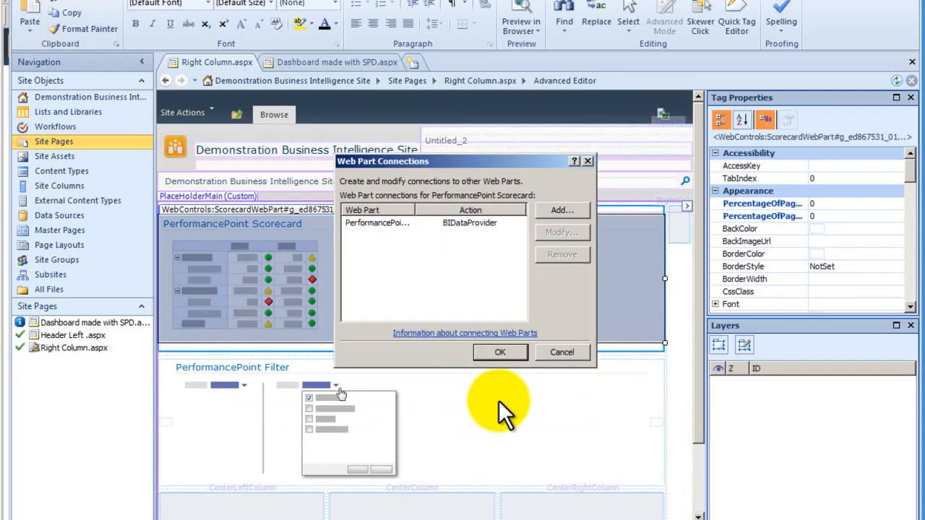
click(398, 230)
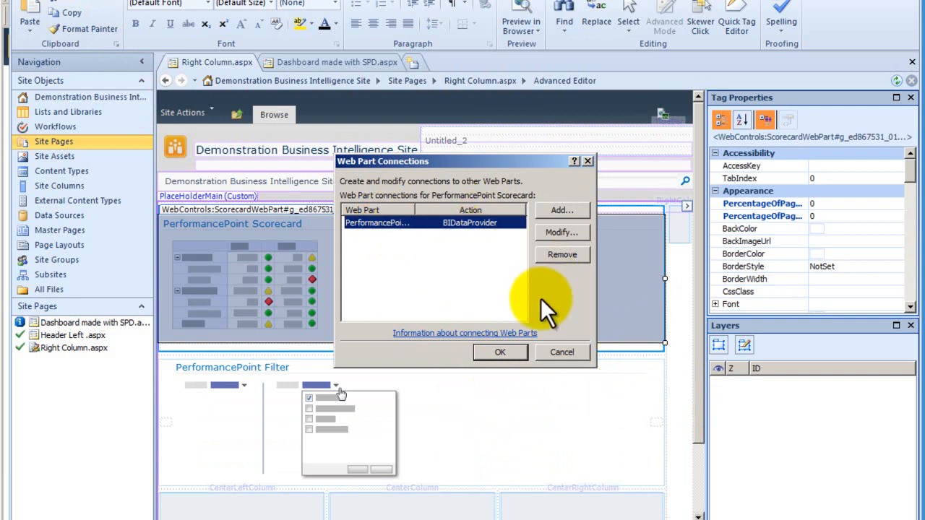
click(568, 352)
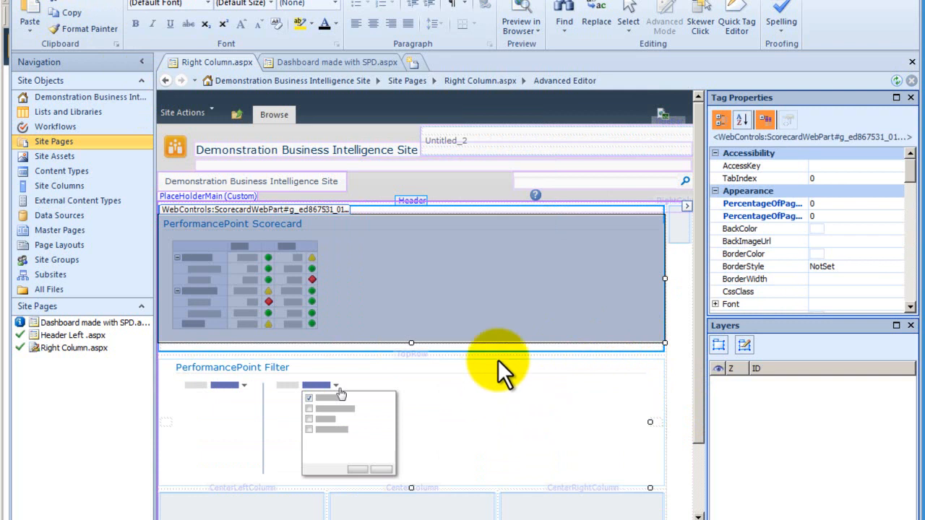